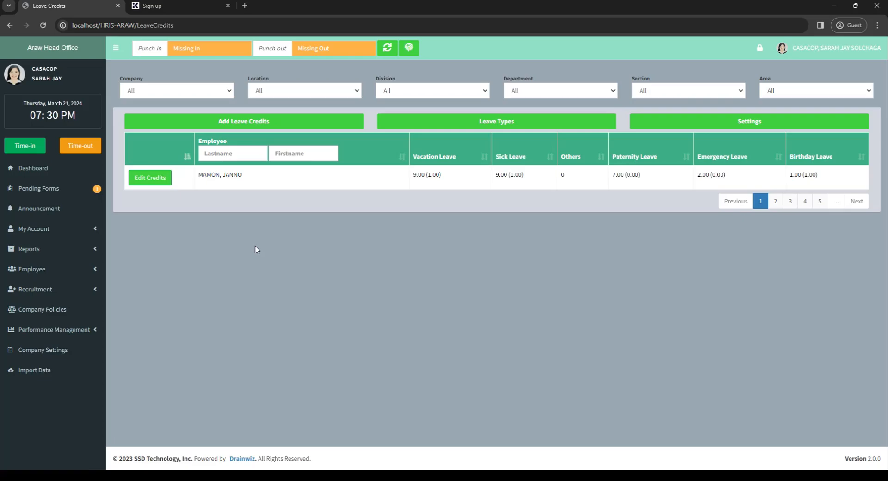
# Delete the Emergency Leave type from the list of leave types and confirm the deletion
pyautogui.click(465, 121)
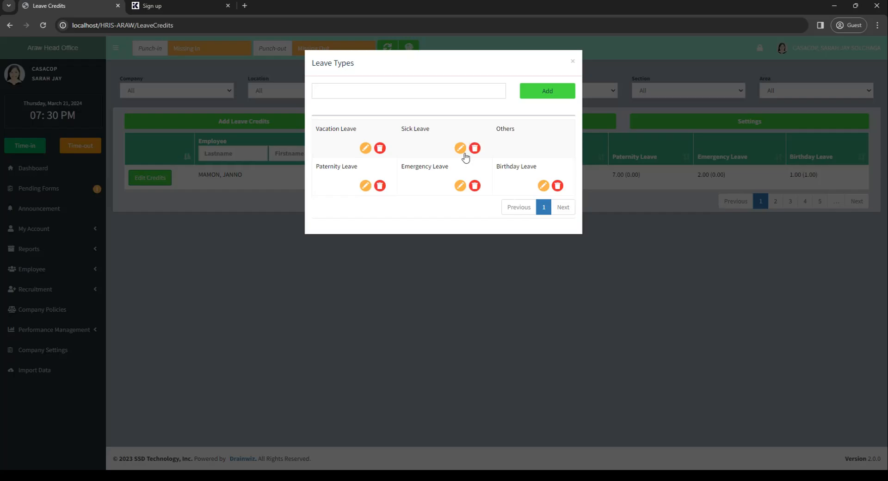
pyautogui.click(474, 186)
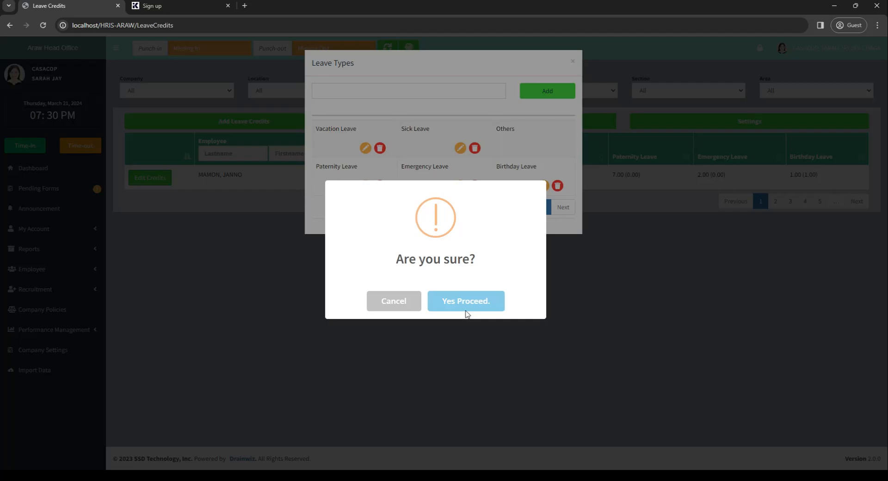
pyautogui.click(465, 305)
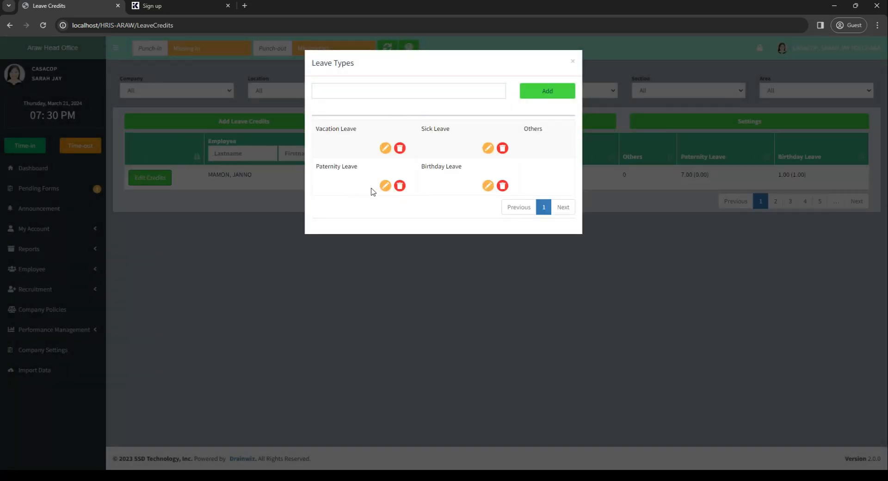
# Rename the Paternity Leave type as "Faternity Leave" and save the new name
pyautogui.click(385, 186)
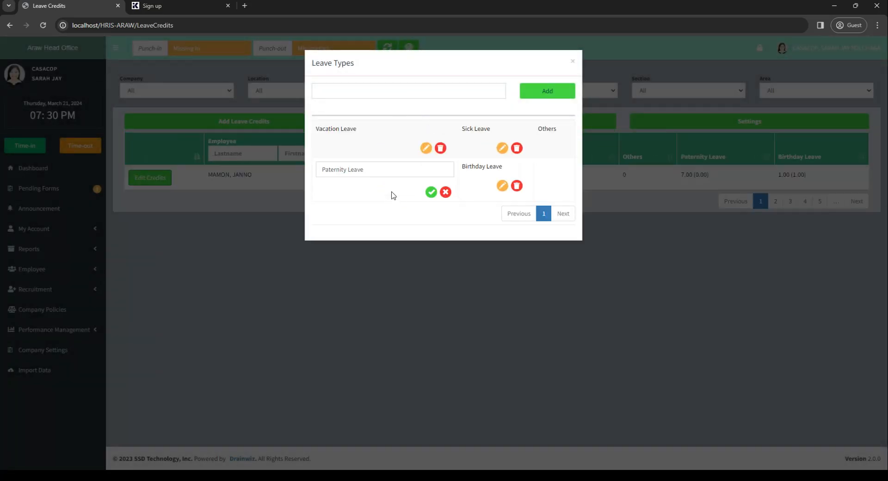
pyautogui.click(444, 194)
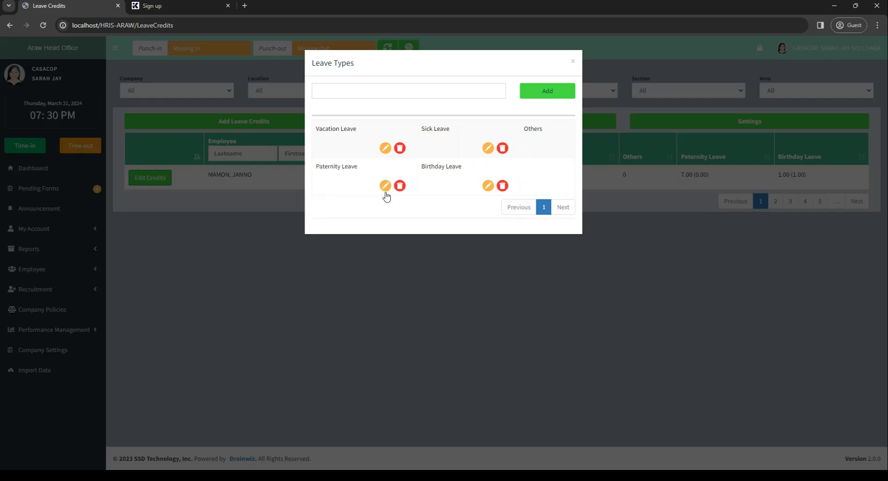
pyautogui.click(385, 186)
pyautogui.moveTo(325, 169); pyautogui.dragTo(317, 170)
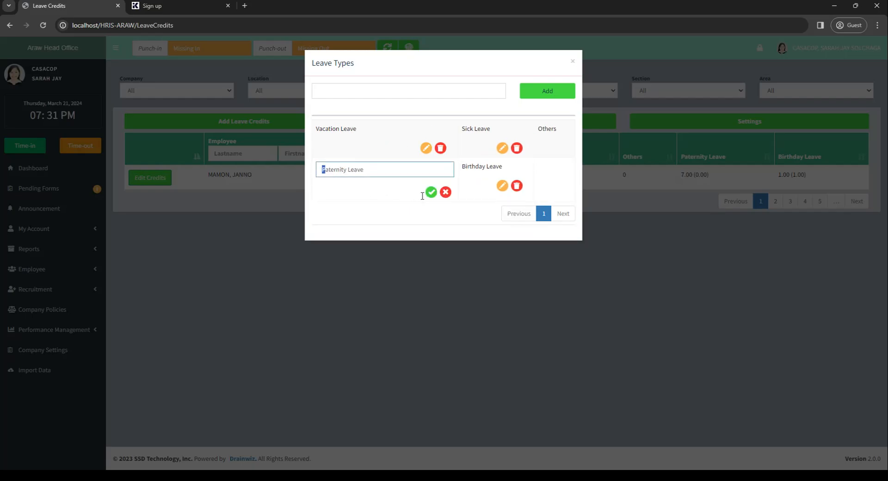
pyautogui.write('F')
pyautogui.click(430, 194)
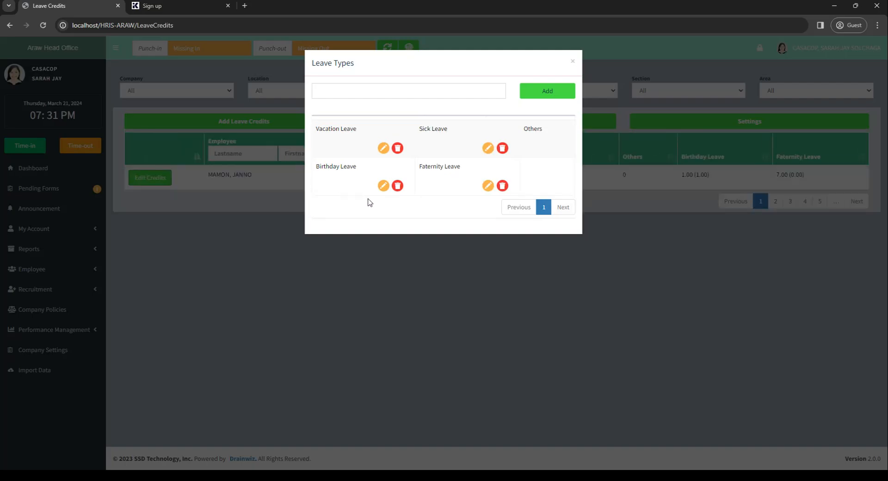
# Add a new leave type named "Emergency leave" and close the leave types list
pyautogui.click(432, 101)
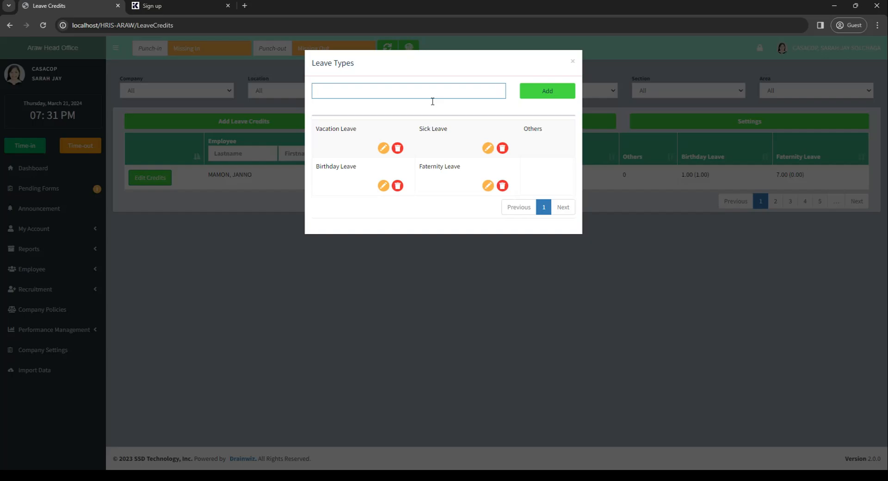
pyautogui.write('mergency laeave')
pyautogui.press('BackSpace')
pyautogui.press('BackSpace')
pyautogui.press('BackSpace')
pyautogui.press('BackSpace')
pyautogui.write('eave')
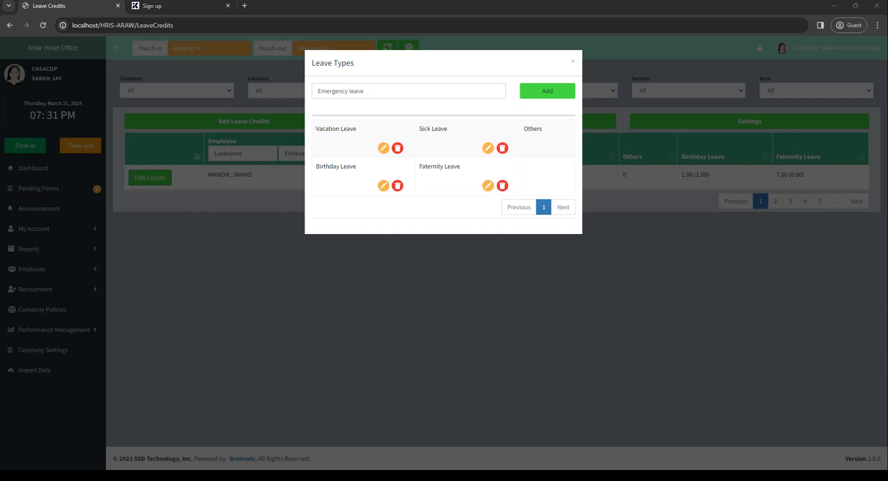
pyautogui.click(532, 100)
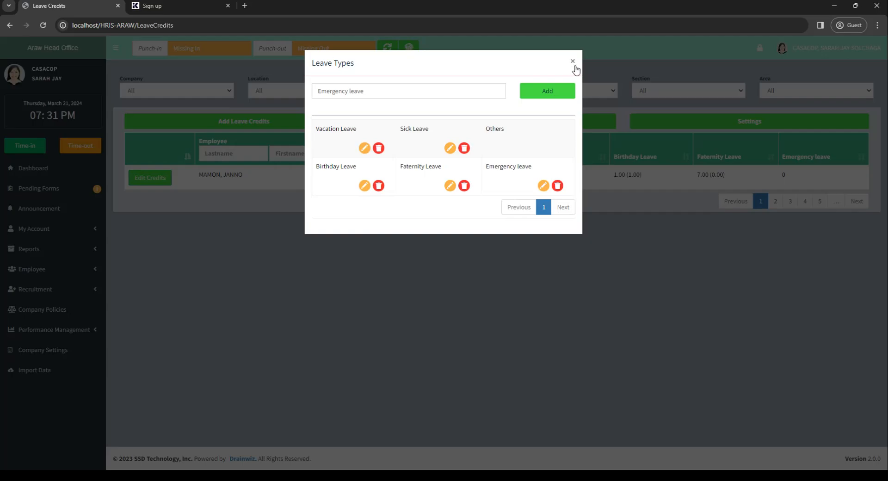
pyautogui.click(572, 62)
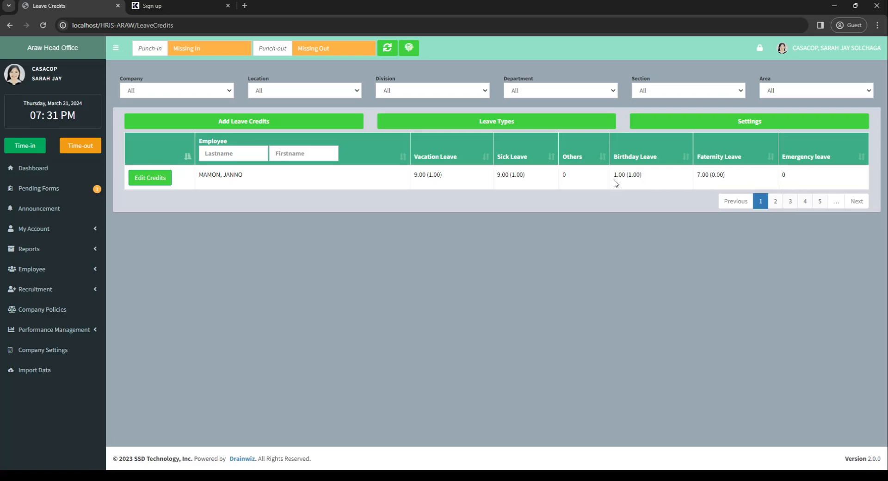
pyautogui.click(536, 122)
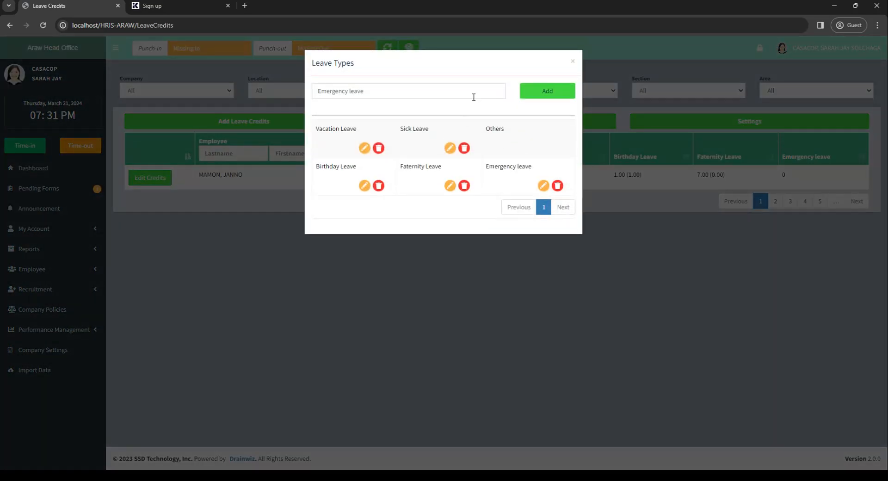
pyautogui.click(573, 61)
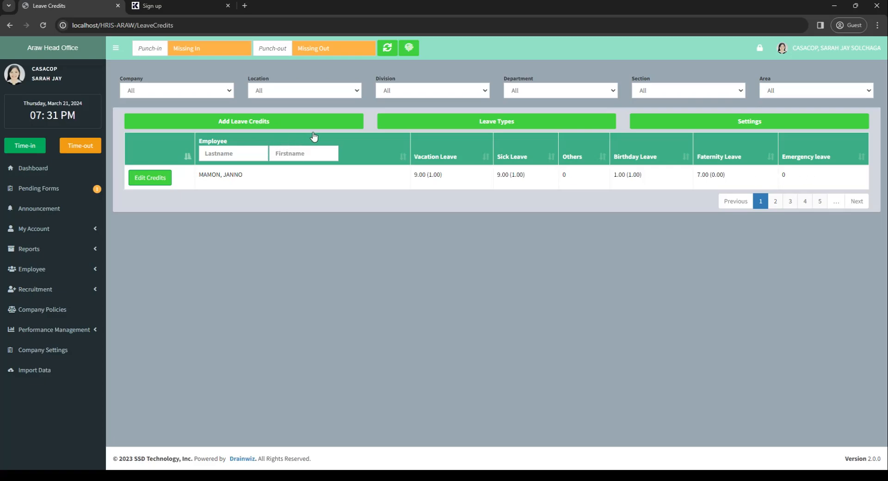
# Examine the employee list offered for adding leave credits, including its filters and years of service
pyautogui.click(318, 123)
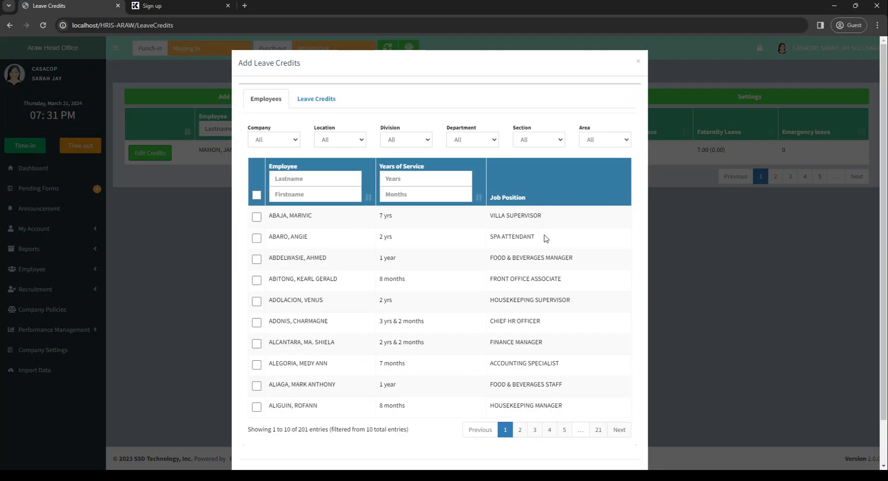
pyautogui.scroll(-1, 548, 240)
pyautogui.scroll(1, 560, 254)
pyautogui.click(639, 71)
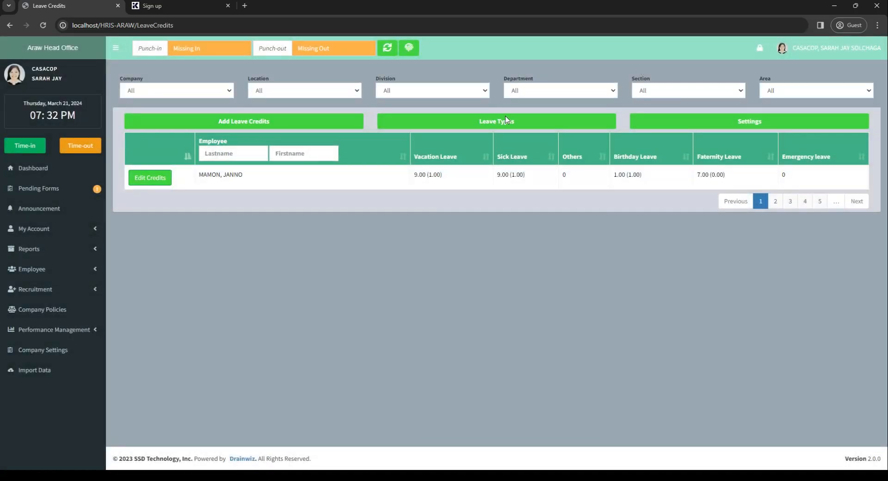
pyautogui.click(335, 127)
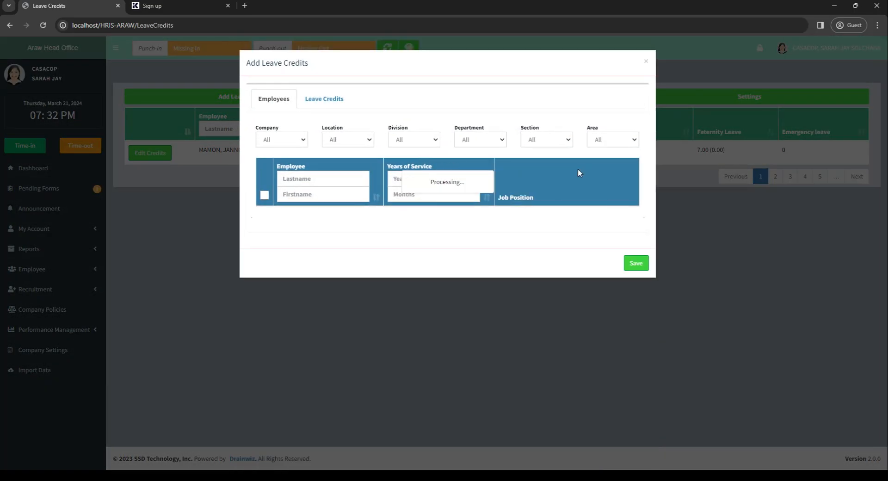
pyautogui.click(642, 62)
pyautogui.click(226, 130)
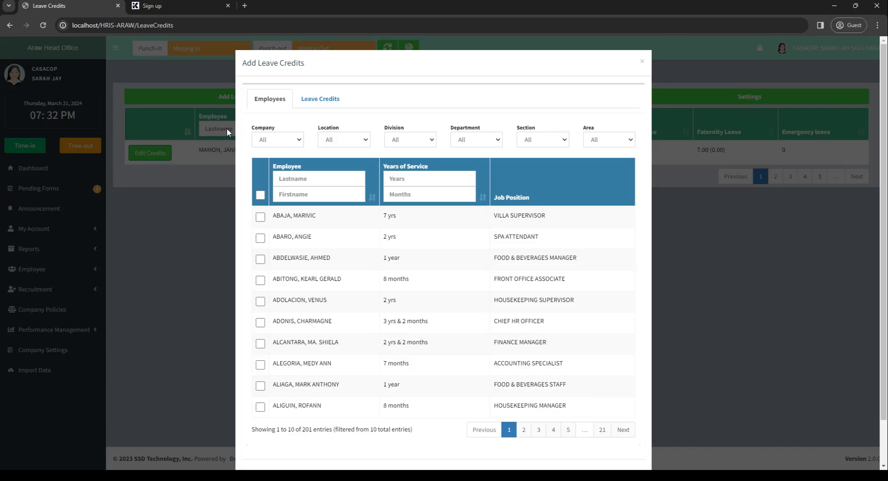
pyautogui.click(642, 61)
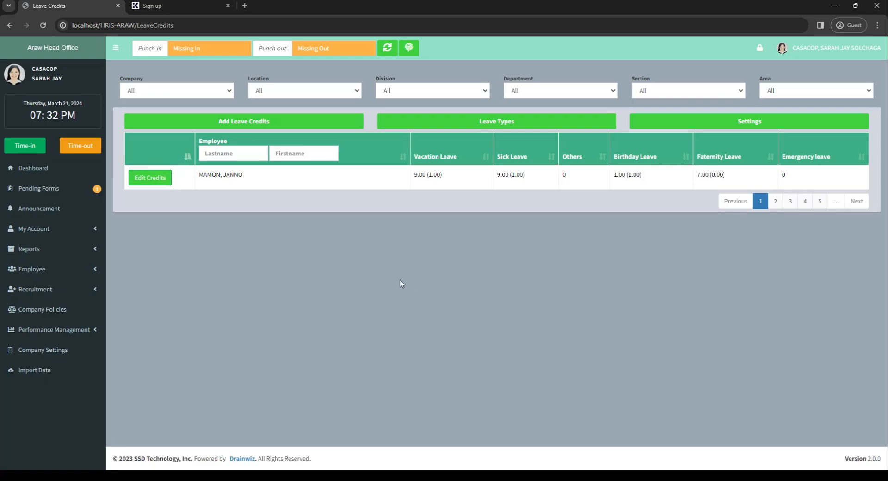
# Start adding leave credits for the spa attendant with 2 years of service and bring up the credit fields
pyautogui.click(248, 126)
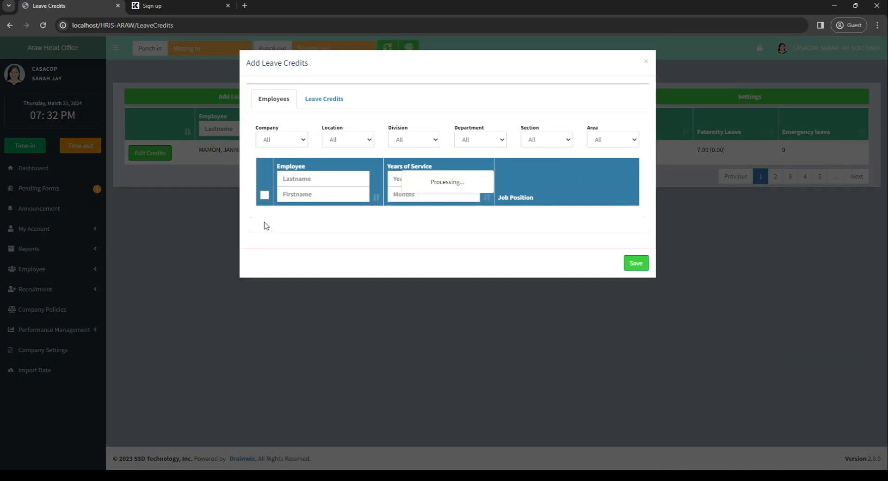
pyautogui.click(261, 239)
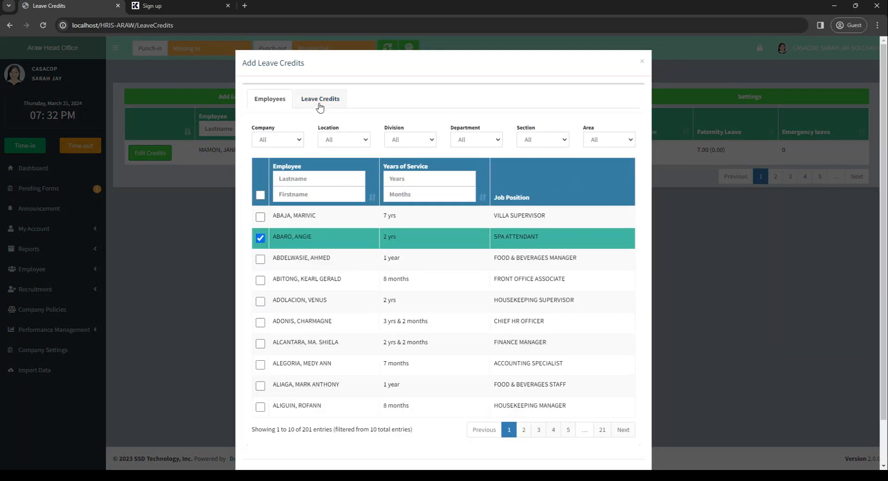
pyautogui.click(320, 102)
pyautogui.click(368, 143)
pyautogui.click(451, 146)
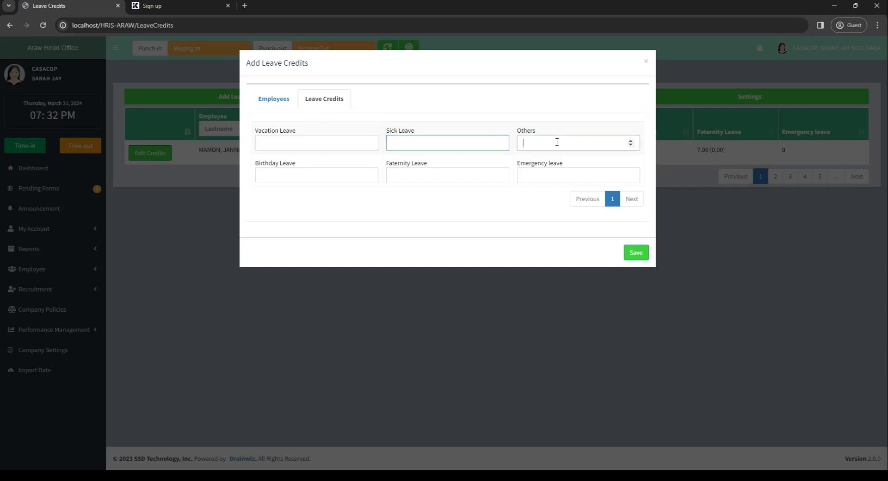
pyautogui.click(328, 178)
pyautogui.click(338, 148)
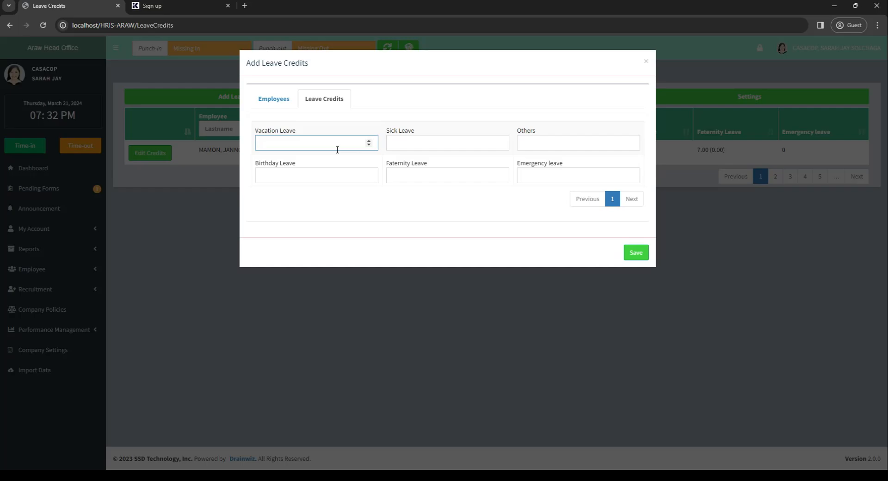
pyautogui.click(333, 177)
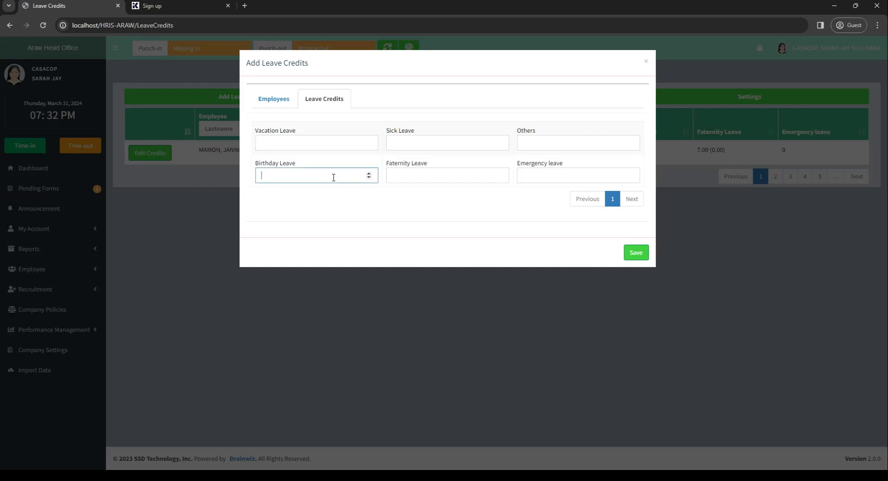
pyautogui.click(500, 176)
pyautogui.click(548, 182)
# Set the Vacation, Birthday, Sick, Faternity, Emergency and Others leave credits to 0 and save them for the selected employee
pyautogui.click(304, 147)
pyautogui.write('0')
pyautogui.click(317, 176)
pyautogui.write('0')
pyautogui.click(411, 147)
pyautogui.write('0')
pyautogui.click(439, 177)
pyautogui.write('0')
pyautogui.click(572, 176)
pyautogui.write('0')
pyautogui.click(570, 143)
pyautogui.write('0')
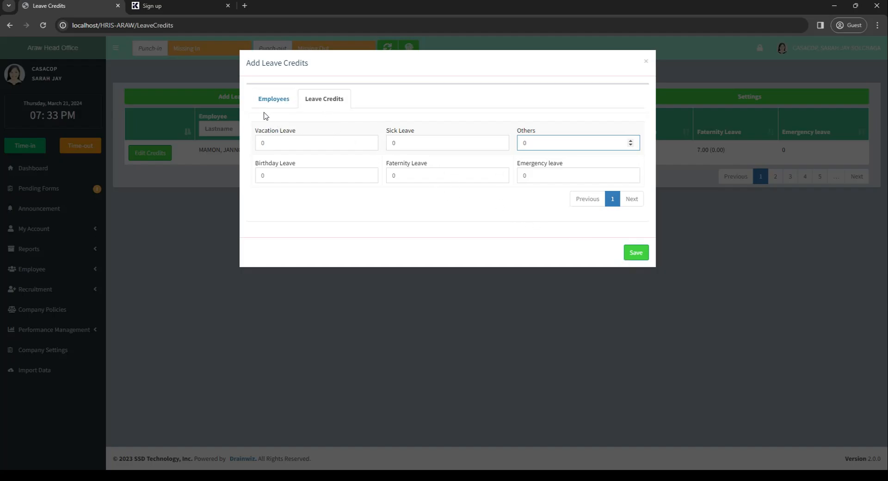
pyautogui.click(273, 98)
pyautogui.click(325, 99)
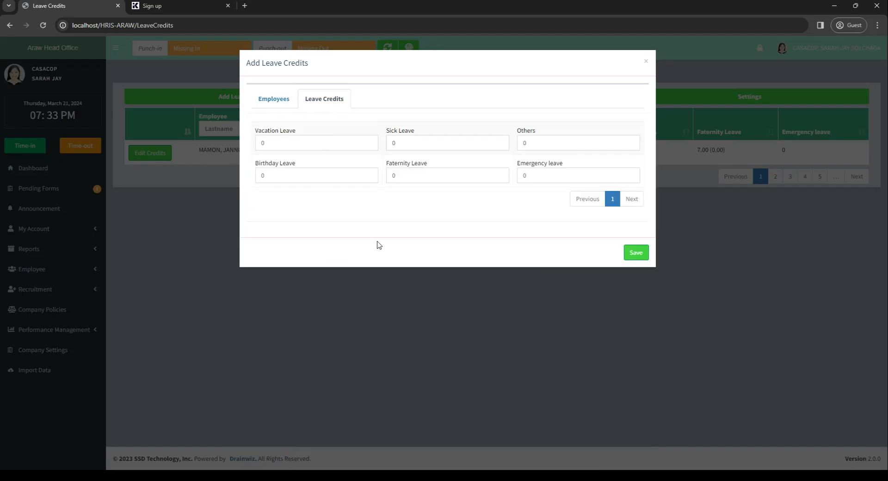
pyautogui.click(642, 257)
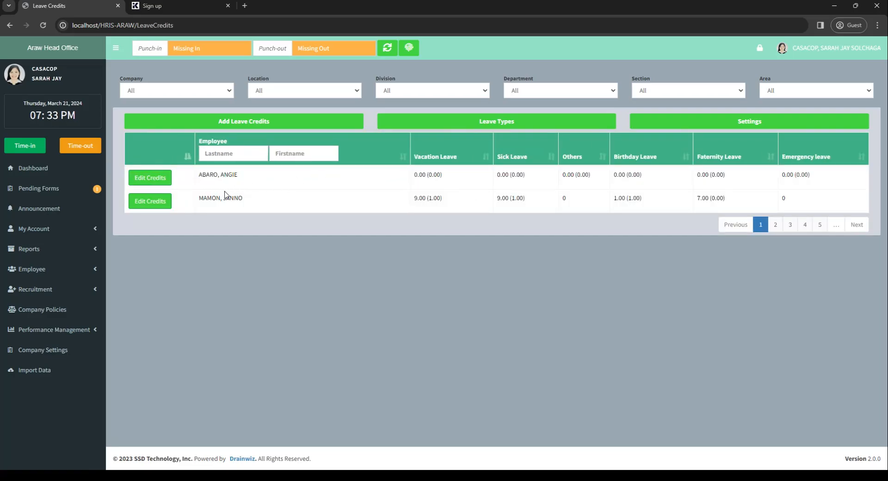
pyautogui.click(218, 126)
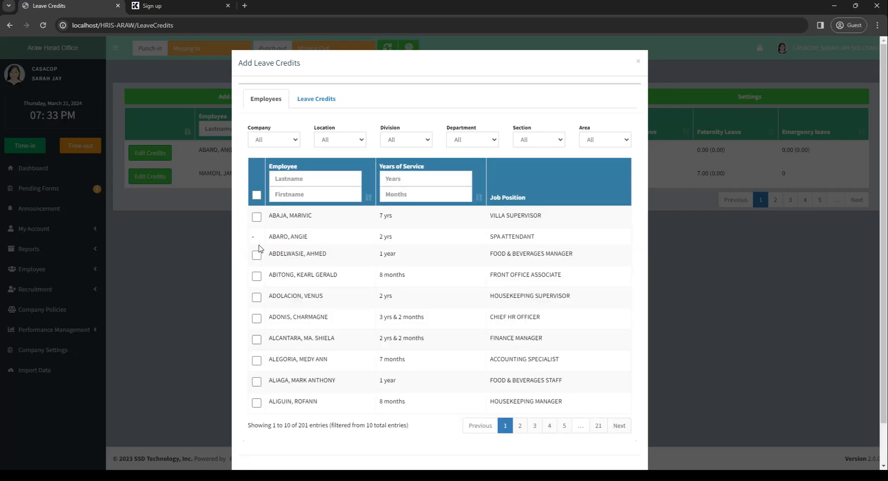
pyautogui.click(258, 249)
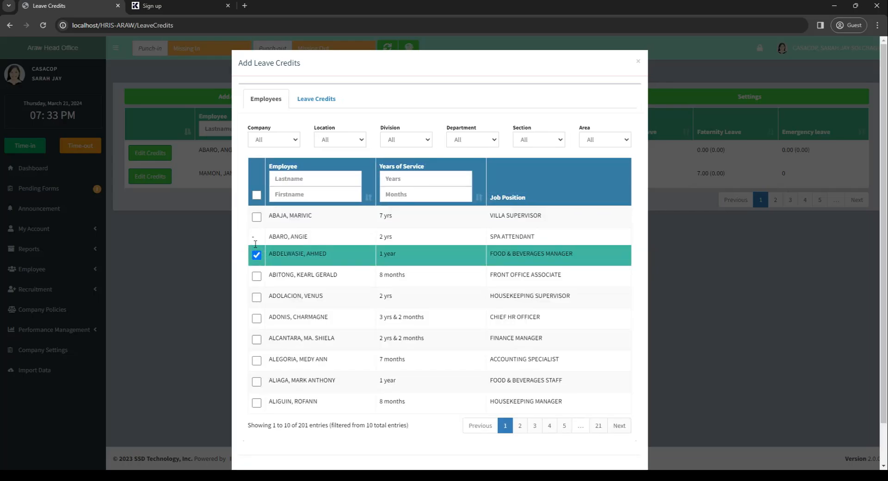
pyautogui.click(638, 62)
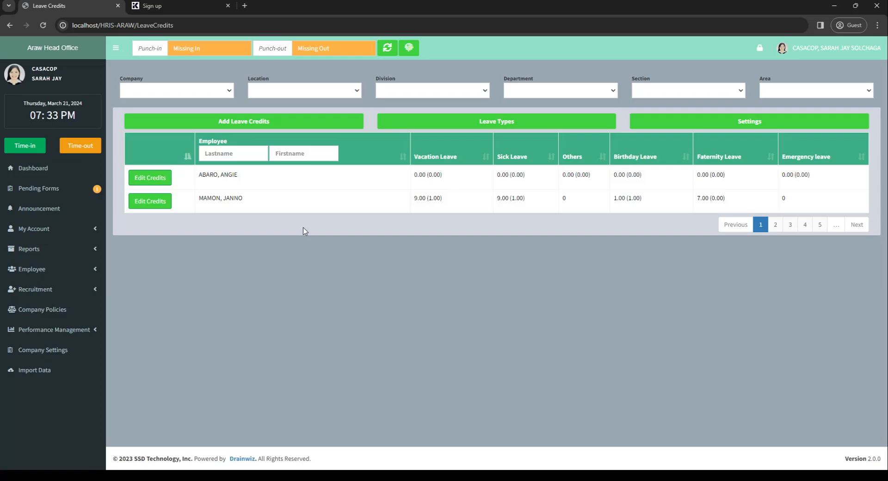
# Set the spa attendant's Vacation Leave credits to 1.00, save the value and close the employee's credits
pyautogui.click(159, 184)
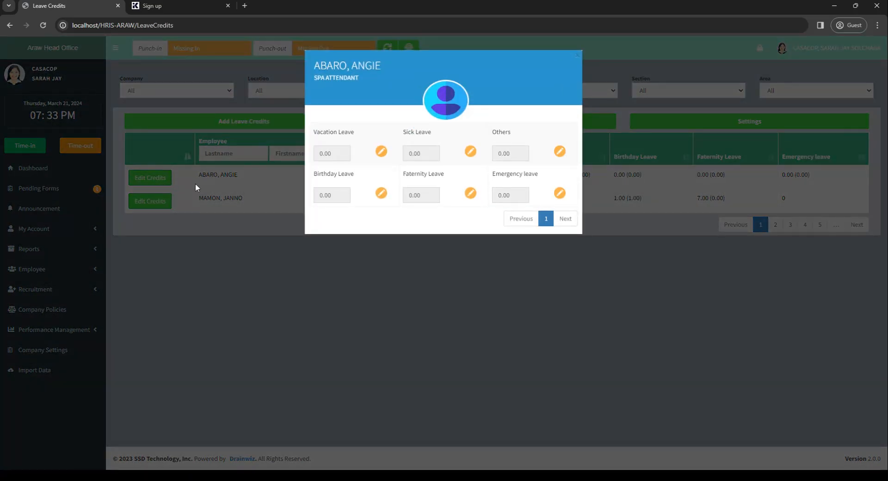
pyautogui.click(578, 58)
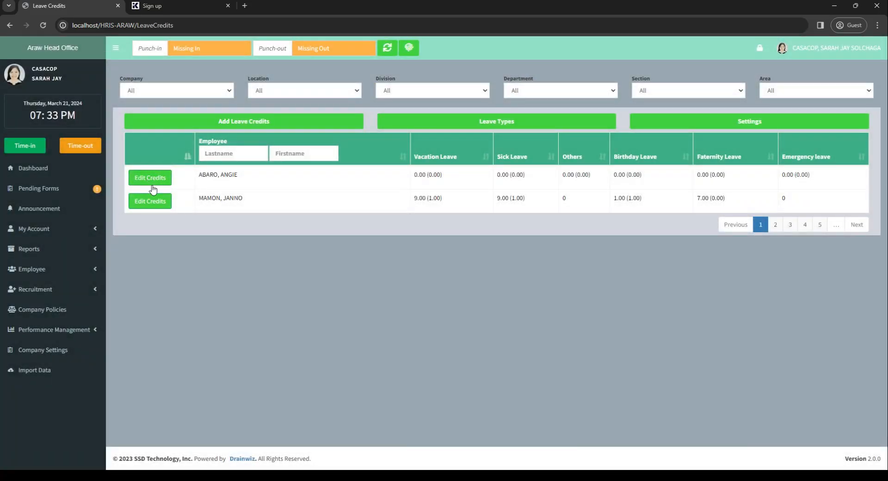
pyautogui.click(153, 186)
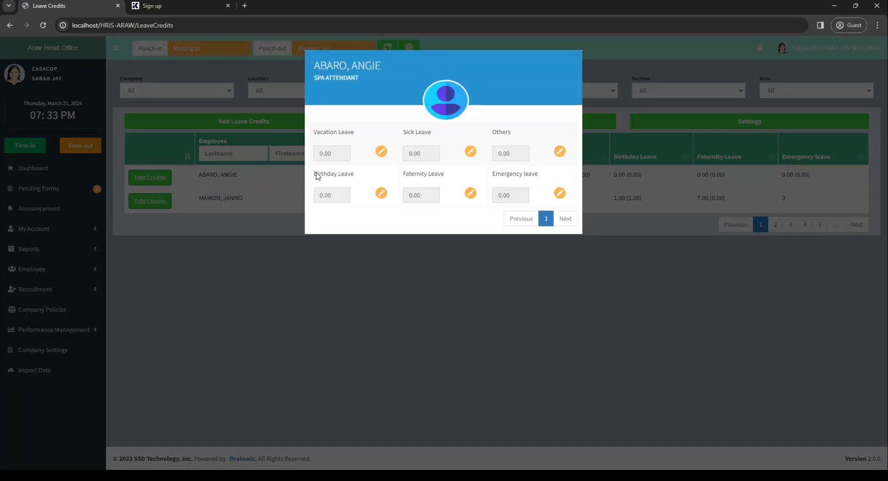
pyautogui.click(381, 152)
pyautogui.doubleClick(321, 154)
pyautogui.write('1')
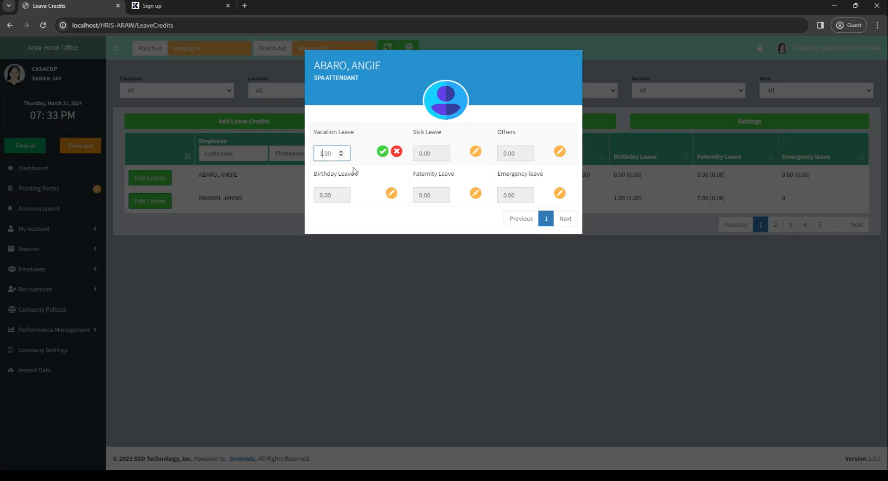
pyautogui.click(384, 157)
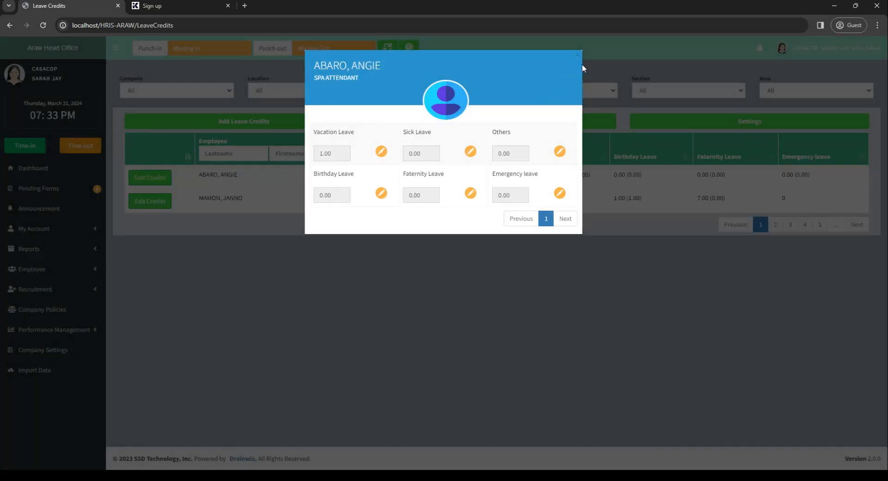
pyautogui.click(578, 58)
pyautogui.moveTo(414, 175); pyautogui.dragTo(458, 189)
pyautogui.click(458, 189)
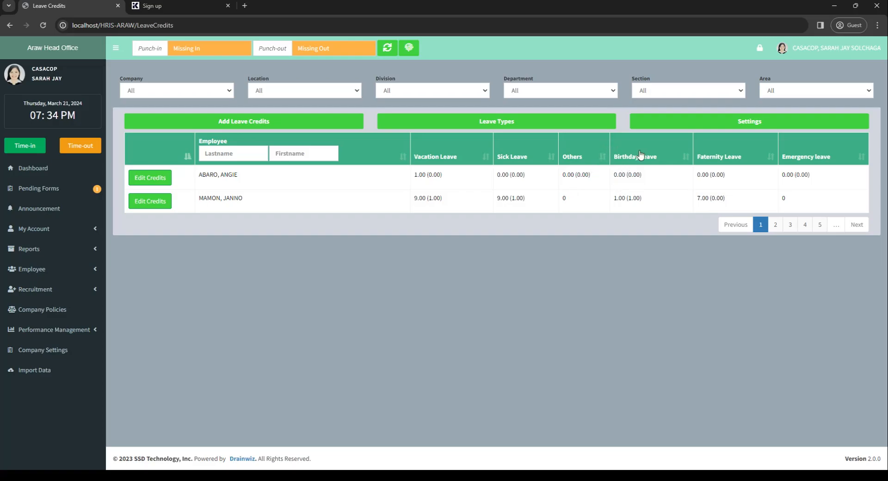
# Review the Vacation Leave credit settings and the list of existing leave types, closing each of them
pyautogui.click(687, 132)
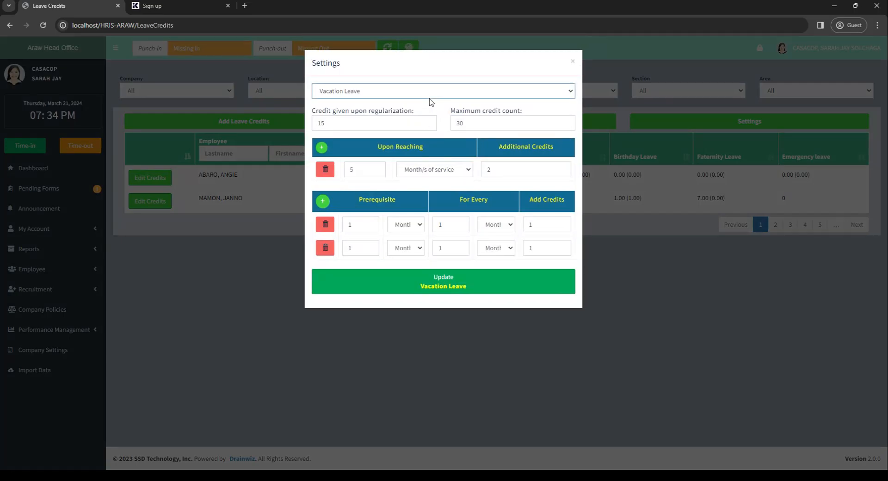
pyautogui.click(573, 61)
pyautogui.click(545, 128)
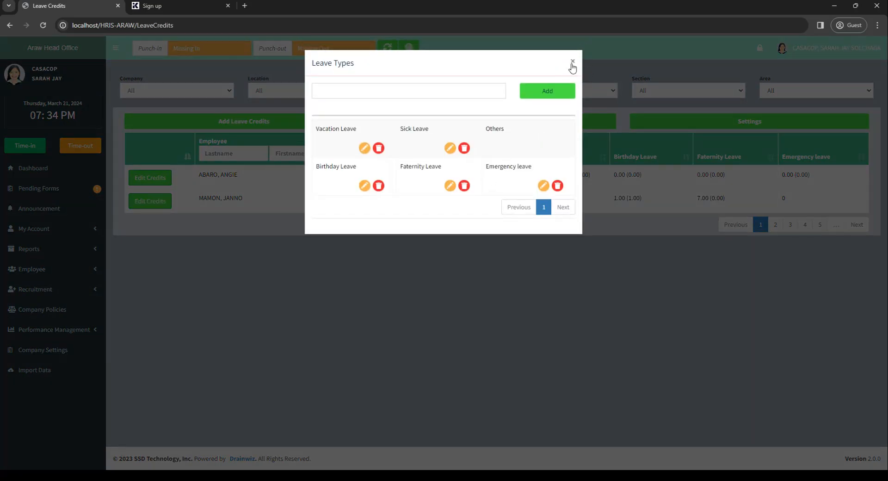
pyautogui.click(573, 62)
# Open the Vacation Leave credit settings and set the credit given upon regularization to 5
pyautogui.click(729, 133)
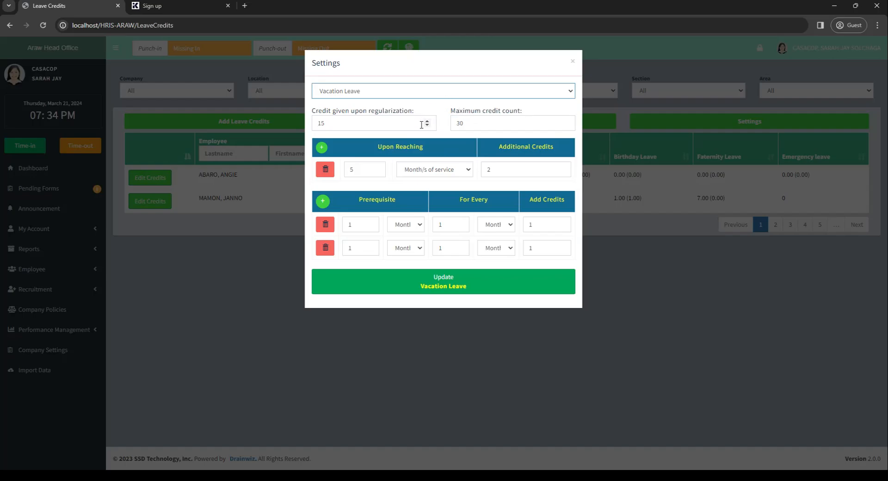
pyautogui.click(405, 130)
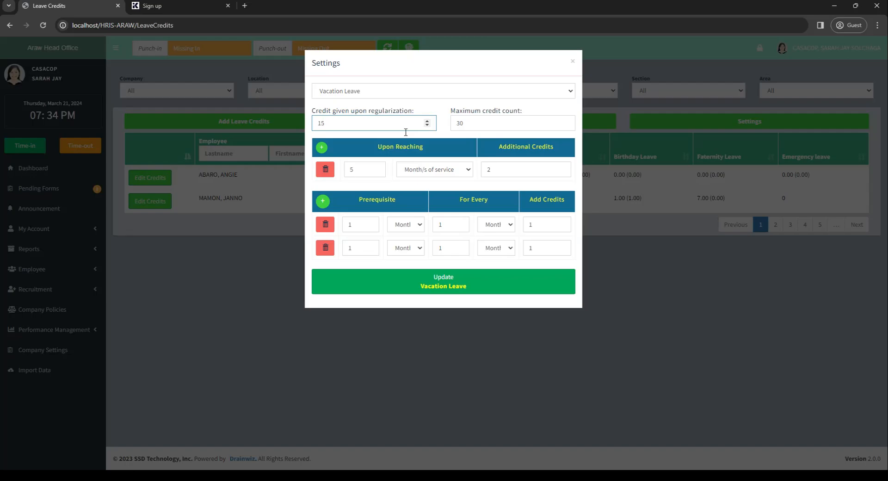
pyautogui.moveTo(406, 132); pyautogui.dragTo(309, 137)
pyautogui.write('5')
pyautogui.moveTo(497, 132); pyautogui.dragTo(437, 119)
pyautogui.click(496, 130)
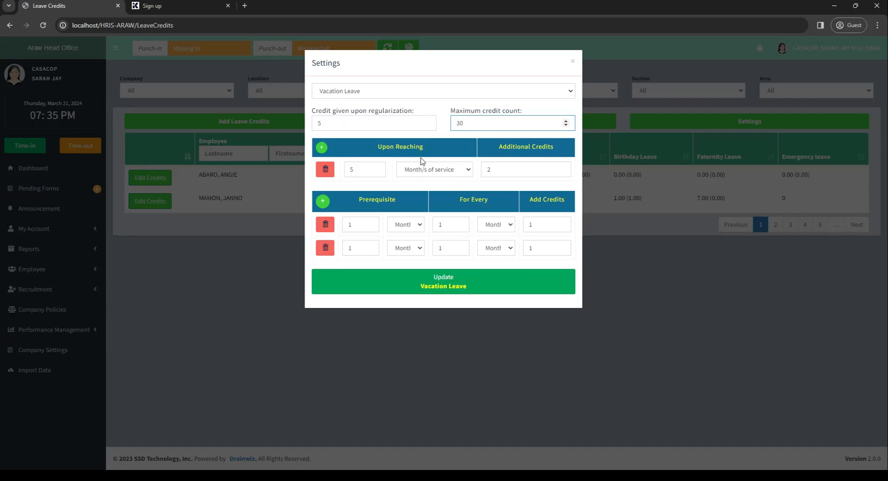
pyautogui.click(381, 151)
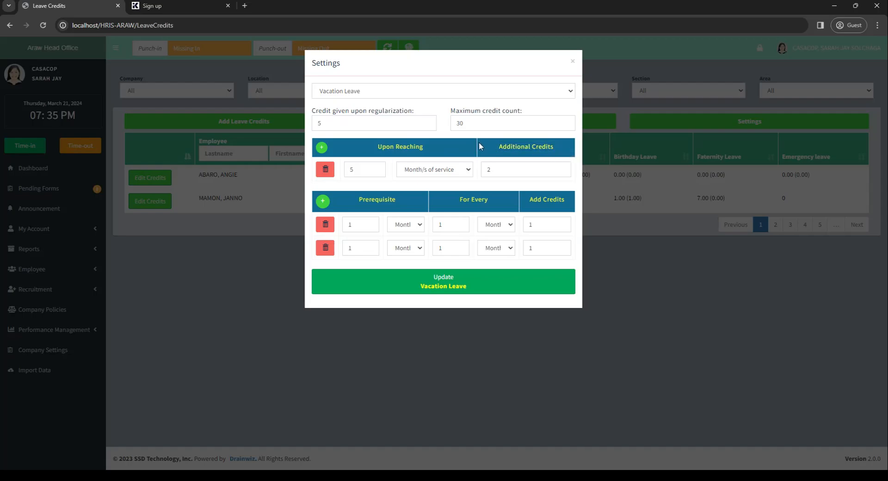
# Set the Vacation Leave milestone for additional credits to 2 months of service
pyautogui.doubleClick(350, 174)
pyautogui.write('2')
pyautogui.doubleClick(358, 170)
pyautogui.click(433, 174)
pyautogui.click(504, 176)
pyautogui.click(492, 163)
# Add a second Vacation Leave milestone that grants 3 additional credits upon reaching 5 years of service
pyautogui.click(323, 150)
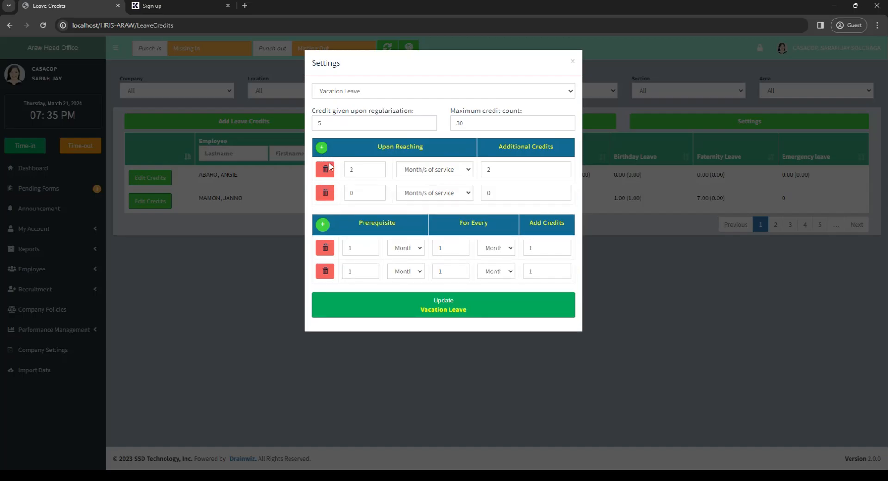
pyautogui.doubleClick(357, 197)
pyautogui.write('5')
pyautogui.press('Tab')
pyautogui.press('Down')
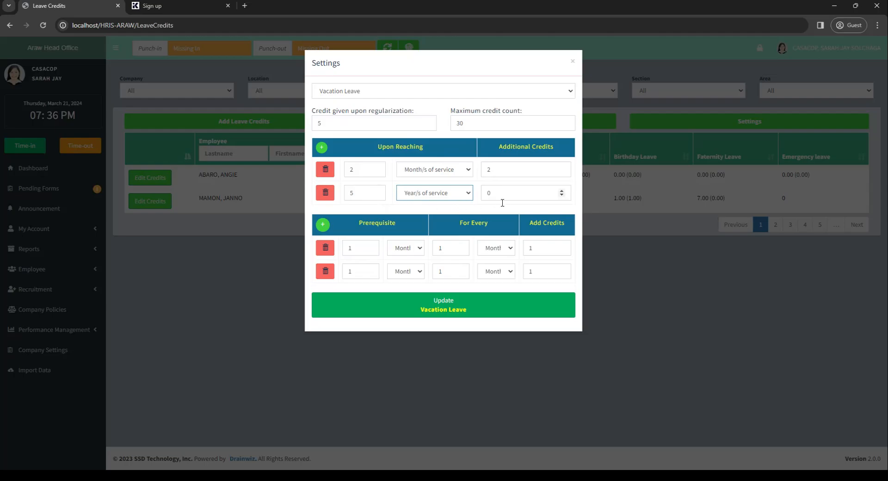
pyautogui.press('Tab')
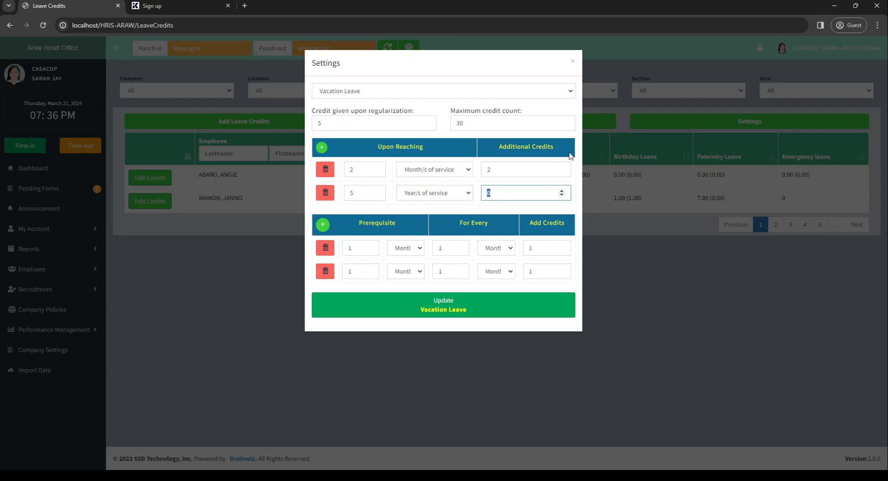
pyautogui.write('3')
pyautogui.click(434, 142)
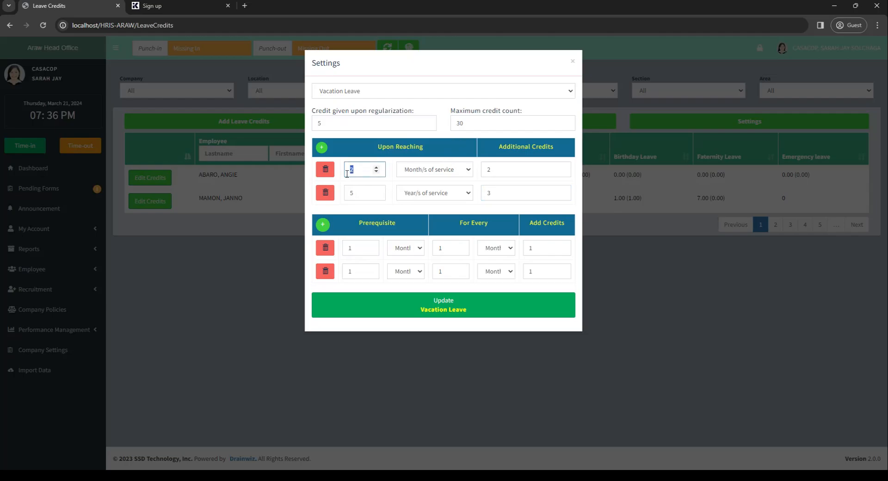
pyautogui.click(437, 177)
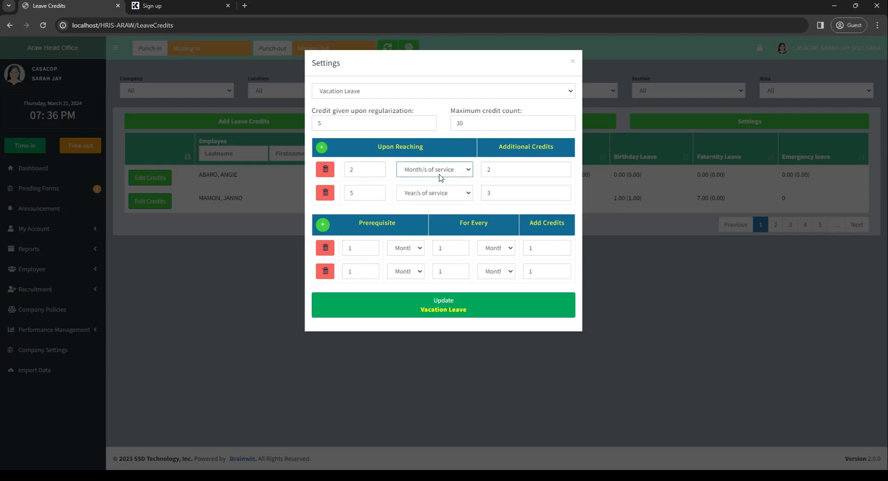
pyautogui.doubleClick(500, 170)
pyautogui.click(508, 179)
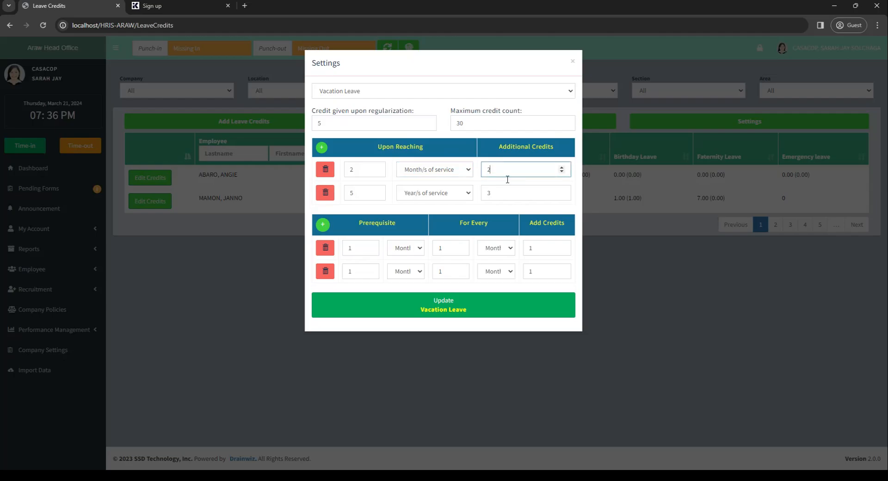
# Browse the credit settings of Sick Leave, Others and Birthday Leave, and return to Vacation Leave
pyautogui.click(416, 98)
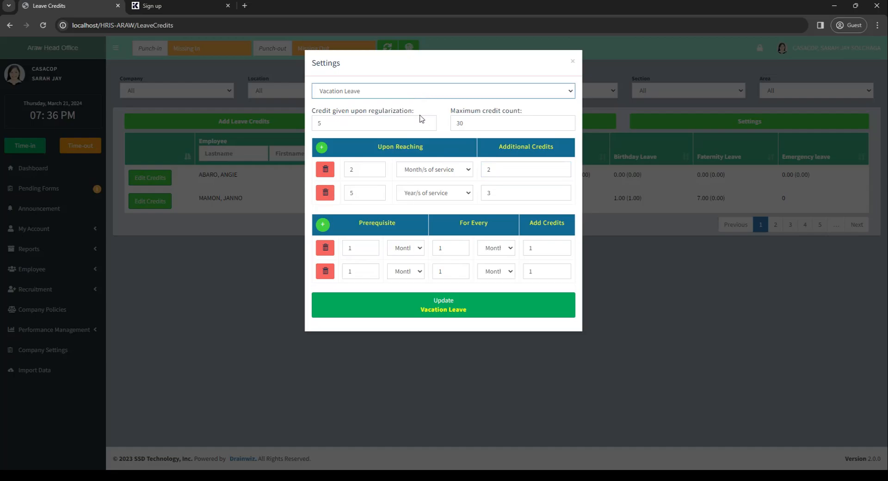
pyautogui.press('Down')
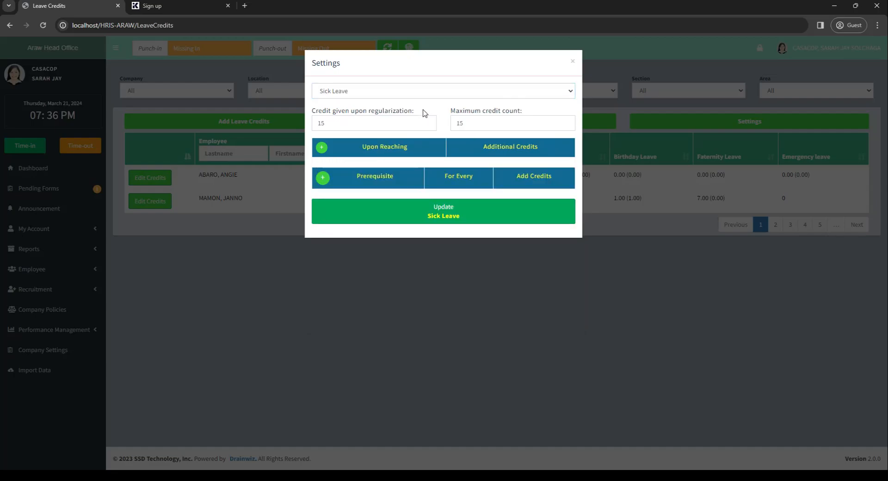
pyautogui.press('Down')
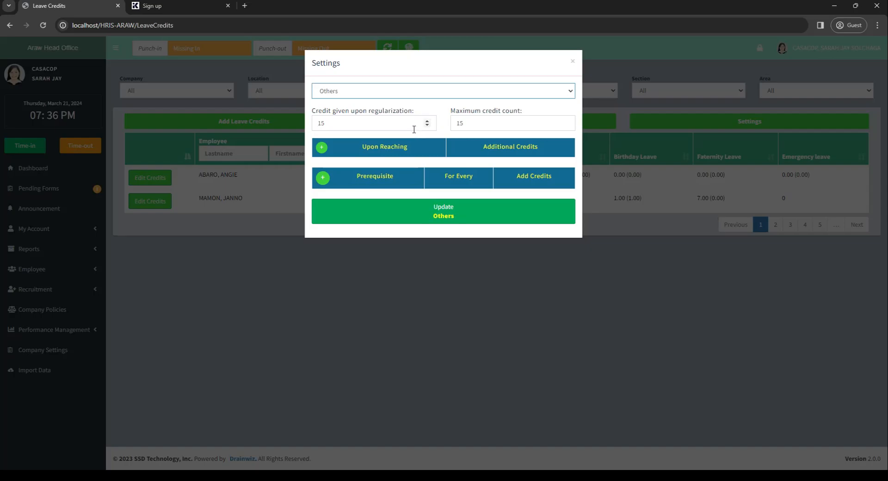
pyautogui.press('Down')
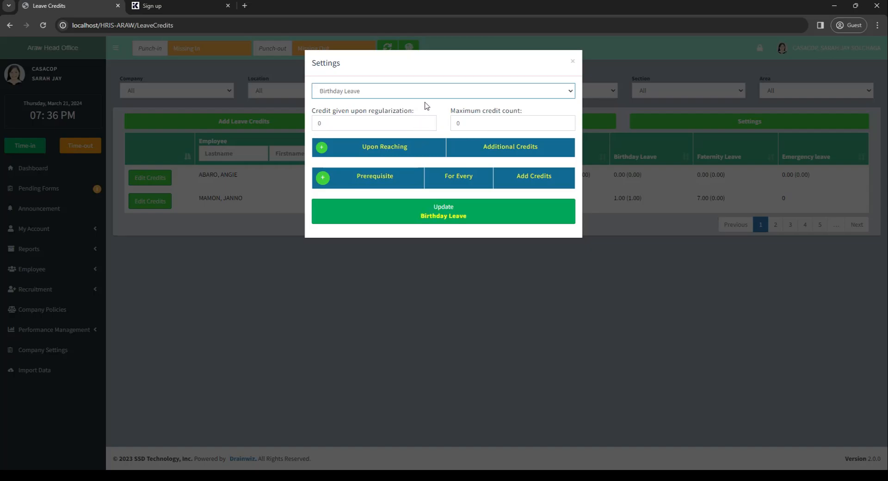
pyautogui.click(427, 107)
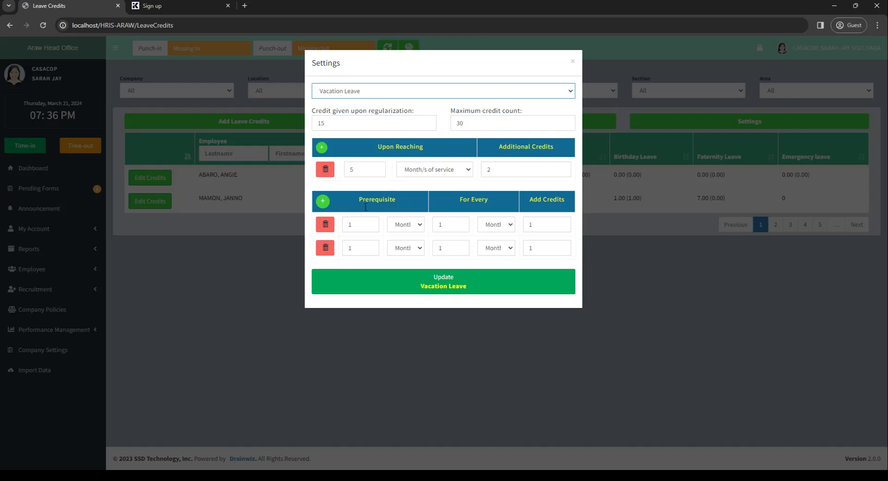
# Set the credits added by the first Vacation Leave prerequisite rule to 2
pyautogui.moveTo(359, 211); pyautogui.dragTo(411, 206)
pyautogui.click(417, 197)
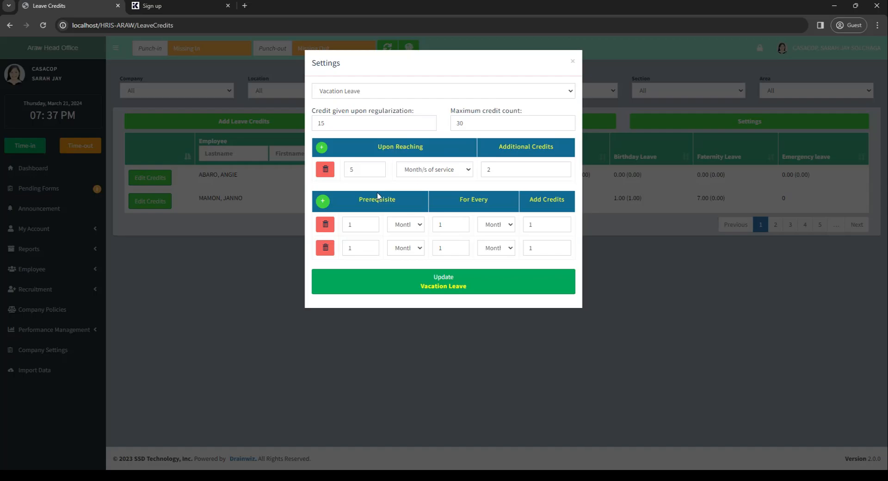
pyautogui.click(357, 231)
pyautogui.click(418, 230)
pyautogui.click(452, 226)
pyautogui.click(489, 229)
pyautogui.click(465, 229)
pyautogui.moveTo(538, 227); pyautogui.dragTo(513, 234)
pyautogui.write('2')
# Set the prerequisite of the first Vacation Leave rule to 3 months, keeping it at every 1 month
pyautogui.moveTo(358, 229); pyautogui.dragTo(350, 228)
pyautogui.click(407, 232)
pyautogui.doubleClick(353, 229)
pyautogui.write('3')
pyautogui.click(454, 225)
pyautogui.press('Tab')
pyautogui.click(472, 229)
pyautogui.click(537, 232)
pyautogui.moveTo(555, 225); pyautogui.dragTo(512, 226)
pyautogui.click(577, 217)
# Set the second Vacation Leave rule to add 3 credits every 2 months after 5 years, update the settings and close them
pyautogui.doubleClick(350, 248)
pyautogui.write('5')
pyautogui.press('Tab')
pyautogui.press('Down')
pyautogui.press('Tab')
pyautogui.write('2')
pyautogui.doubleClick(549, 253)
pyautogui.write('3')
pyautogui.click(573, 240)
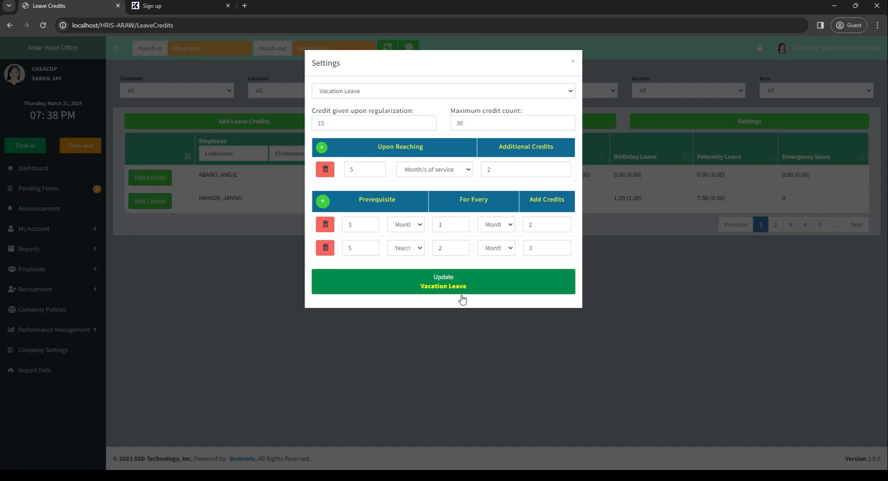
pyautogui.click(437, 286)
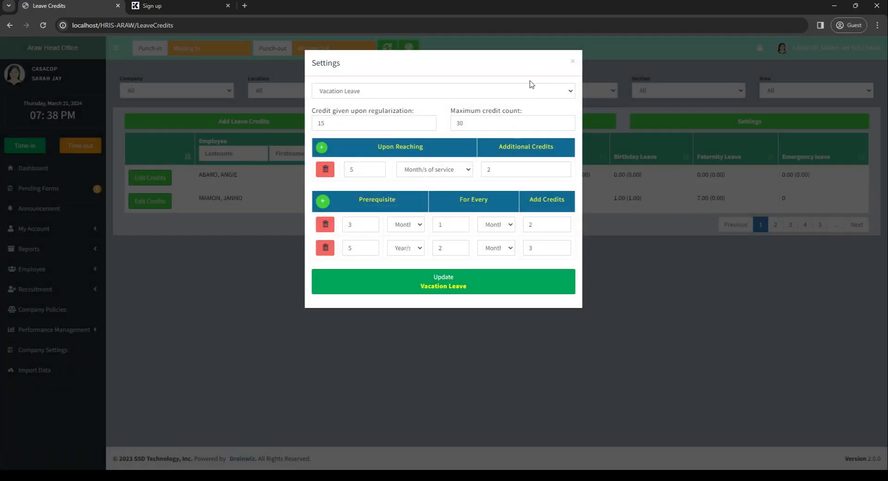
pyautogui.click(572, 62)
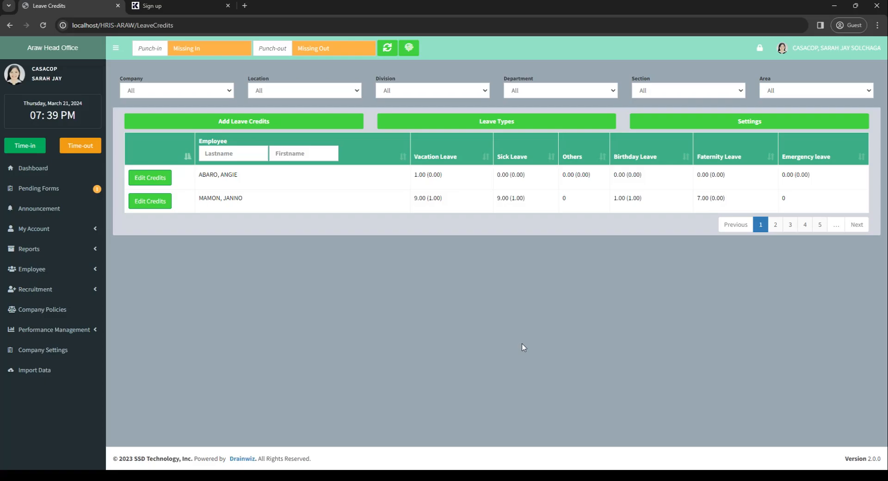
# Start adding leave credits and select the front office associate with 8 months of service
pyautogui.moveTo(263, 199); pyautogui.dragTo(592, 282)
pyautogui.click(587, 303)
pyautogui.click(305, 123)
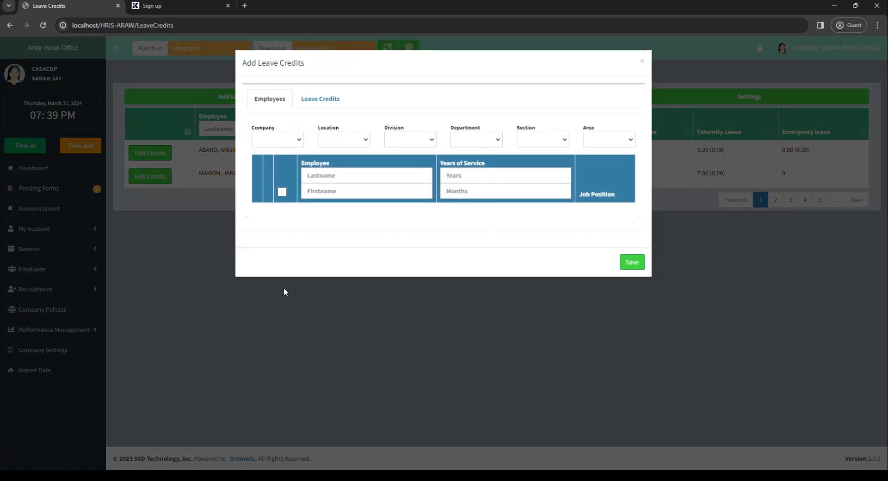
pyautogui.click(327, 98)
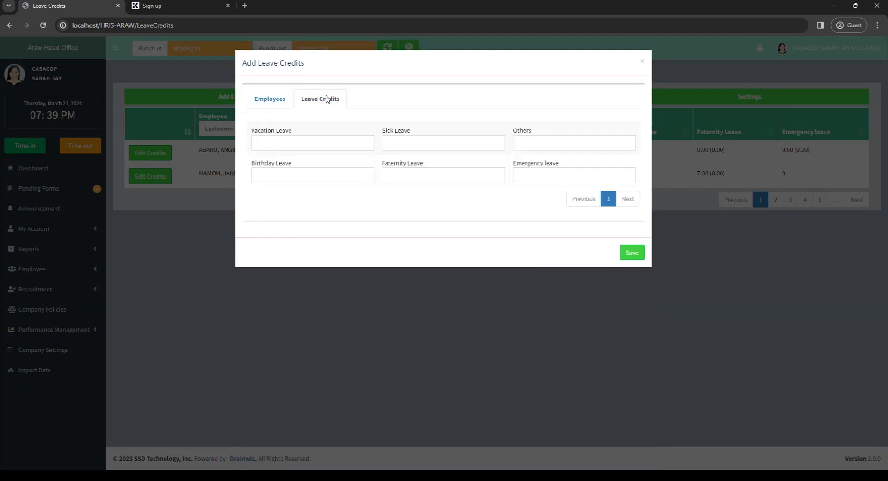
pyautogui.click(272, 102)
pyautogui.click(308, 279)
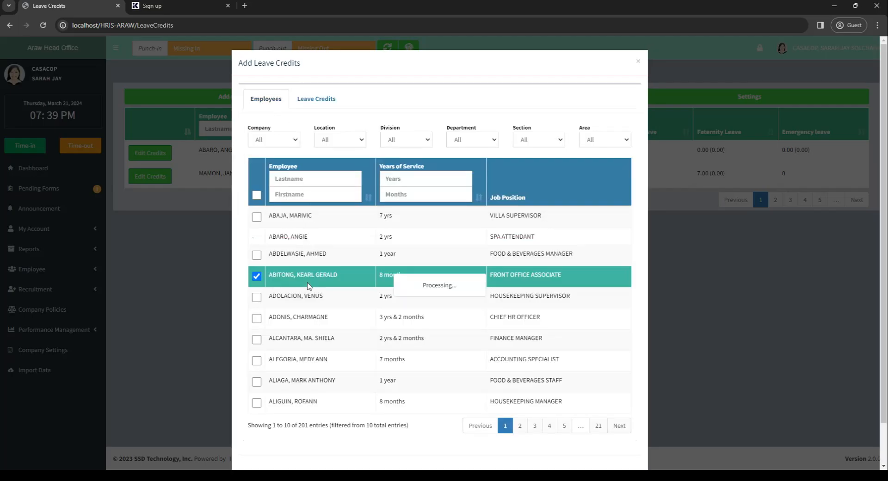
# Examine the credit fields of each leave type for the selected employee
pyautogui.click(319, 107)
pyautogui.click(321, 142)
pyautogui.click(321, 177)
pyautogui.click(437, 176)
pyautogui.click(445, 144)
pyautogui.click(531, 144)
pyautogui.click(529, 178)
pyautogui.click(426, 198)
pyautogui.click(422, 174)
# Enter 0 for the Vacation, Birthday, Sick, Faternity, Others and Emergency leave credits, and close the form without saving
pyautogui.click(331, 145)
pyautogui.write('0')
pyautogui.click(334, 180)
pyautogui.write('0')
pyautogui.click(450, 146)
pyautogui.write('0')
pyautogui.click(450, 179)
pyautogui.write('0')
pyautogui.click(545, 140)
pyautogui.write('0')
pyautogui.click(551, 178)
pyautogui.write('0')
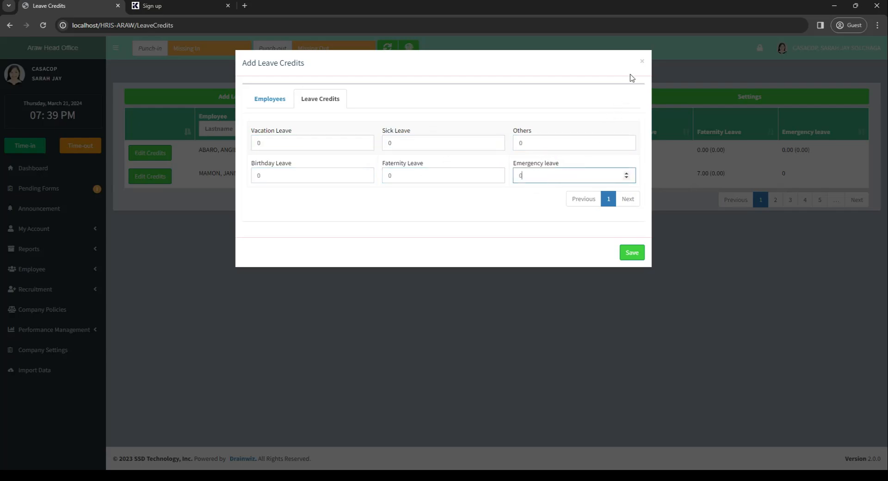
pyautogui.click(641, 62)
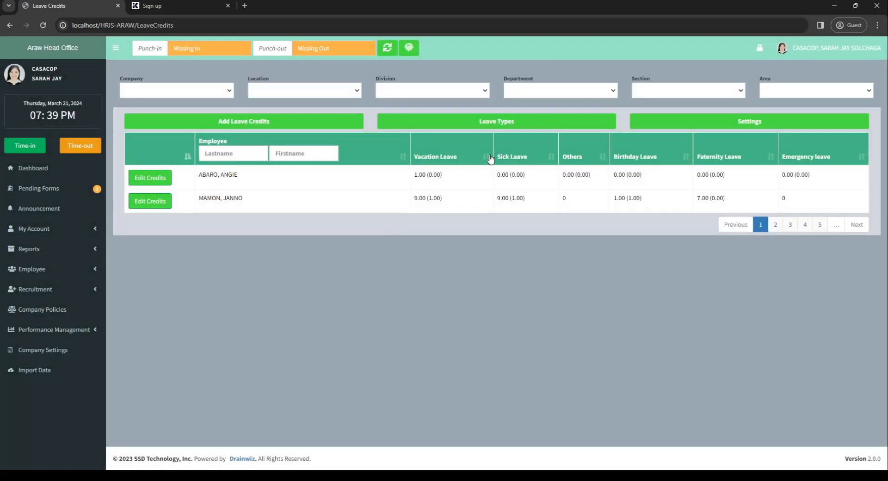
# Review the leave types list again and check the updated Vacation Leave rules in the settings
pyautogui.click(517, 123)
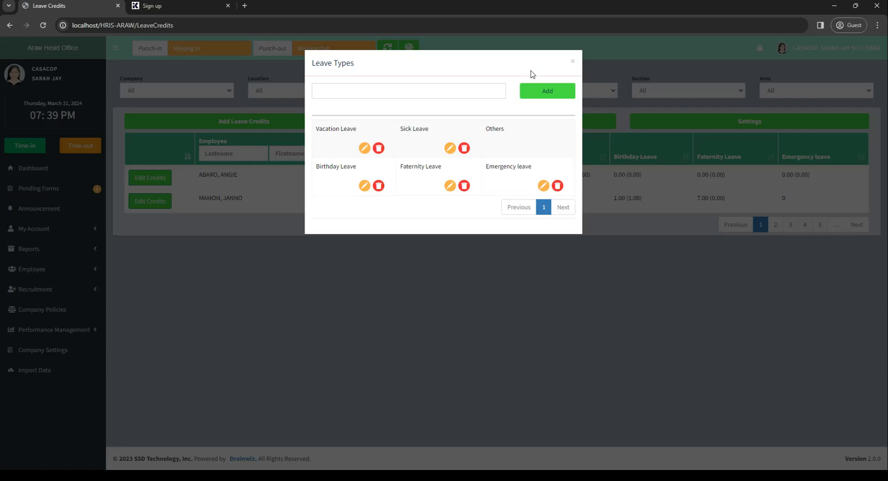
pyautogui.click(572, 62)
pyautogui.click(691, 121)
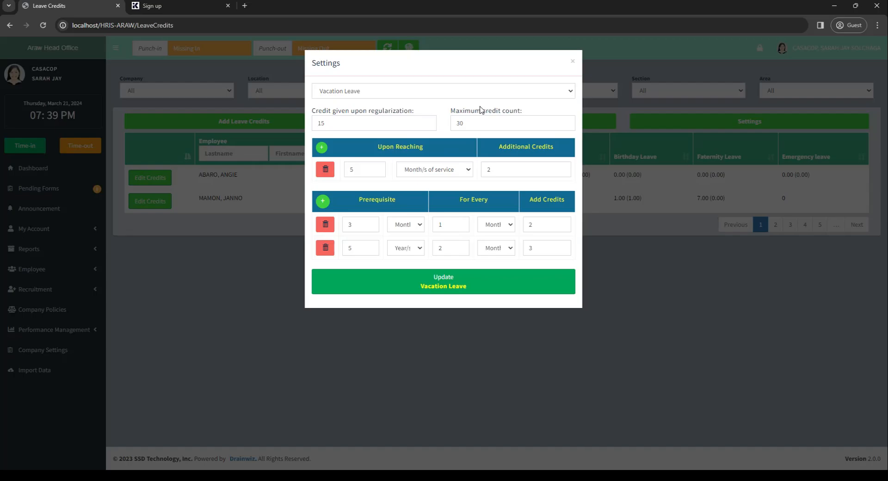
pyautogui.click(572, 63)
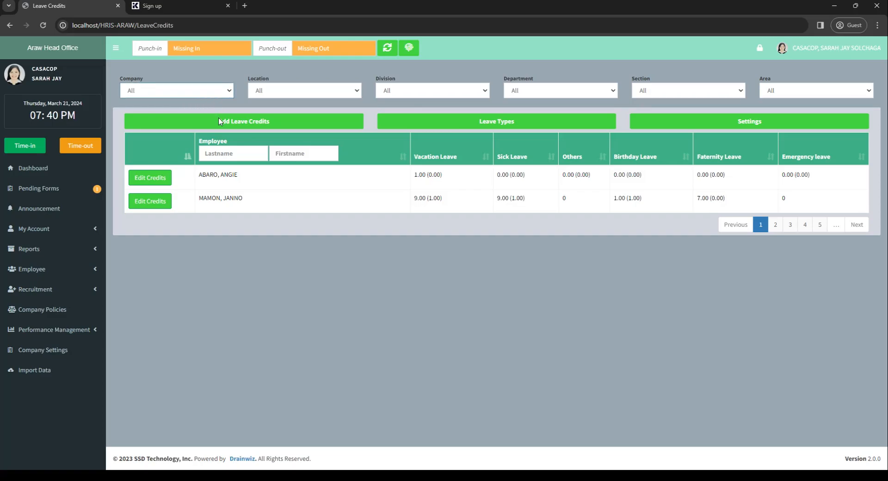
# Check the employee name filters of the leave credits table and expand the Employee group in the navigation
pyautogui.click(238, 150)
pyautogui.click(280, 158)
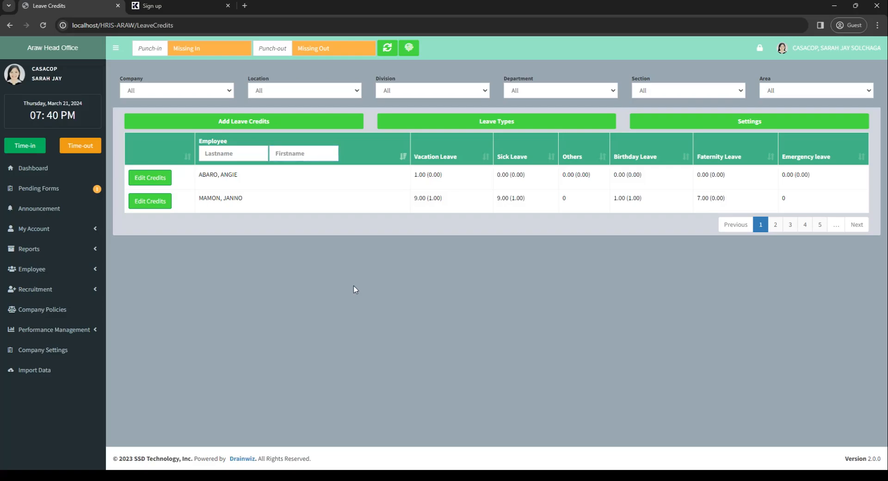
pyautogui.click(81, 257)
pyautogui.click(81, 257)
pyautogui.click(81, 277)
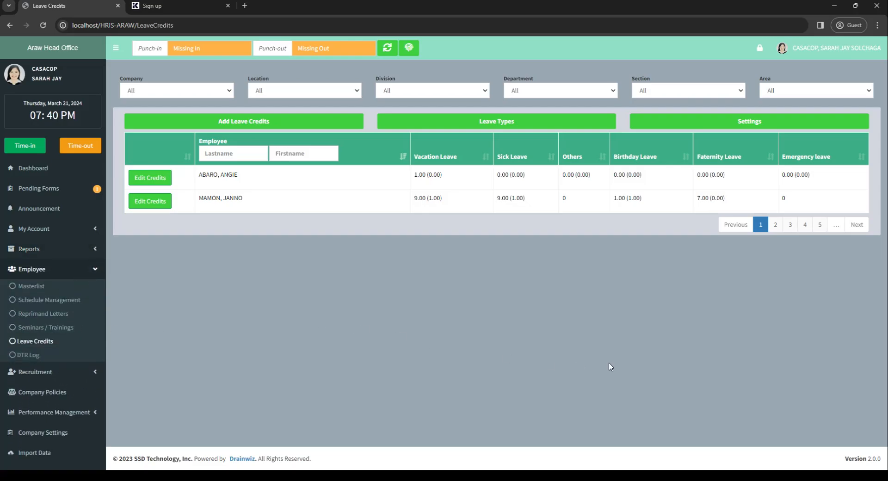